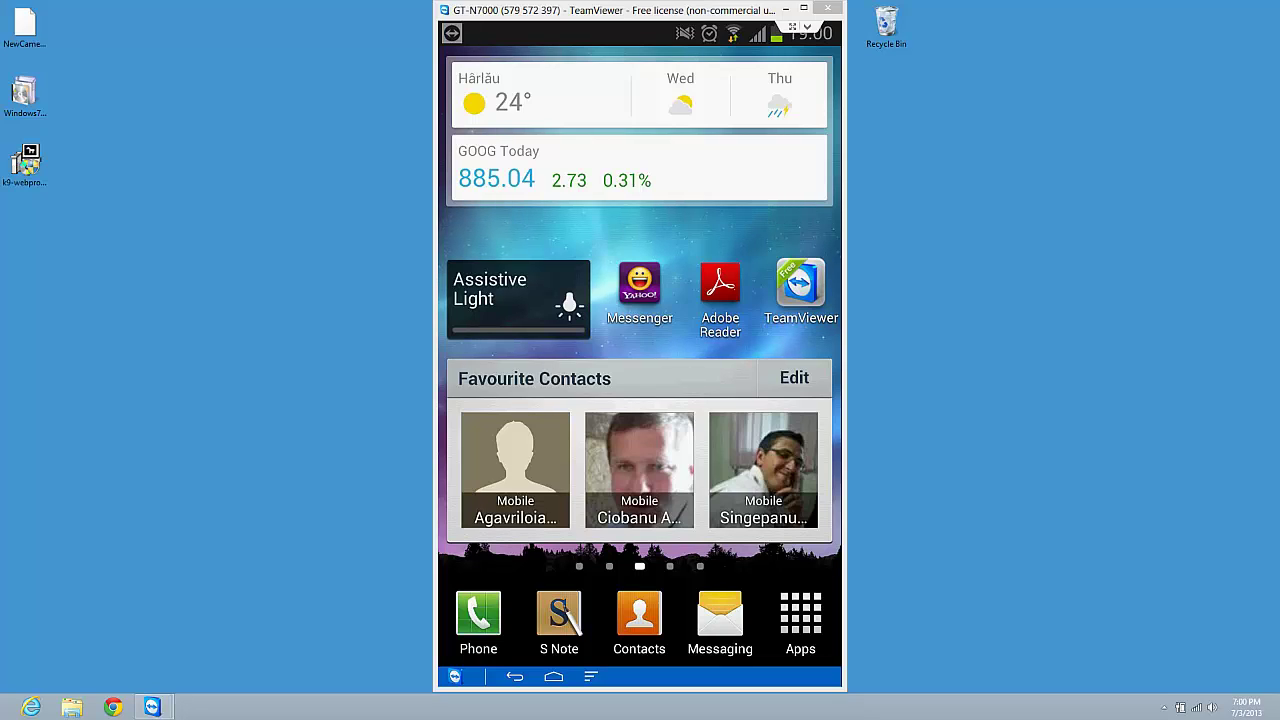
# Open the app drawer and launch Google Play Store from its next page of apps.
pyautogui.click(806, 632)
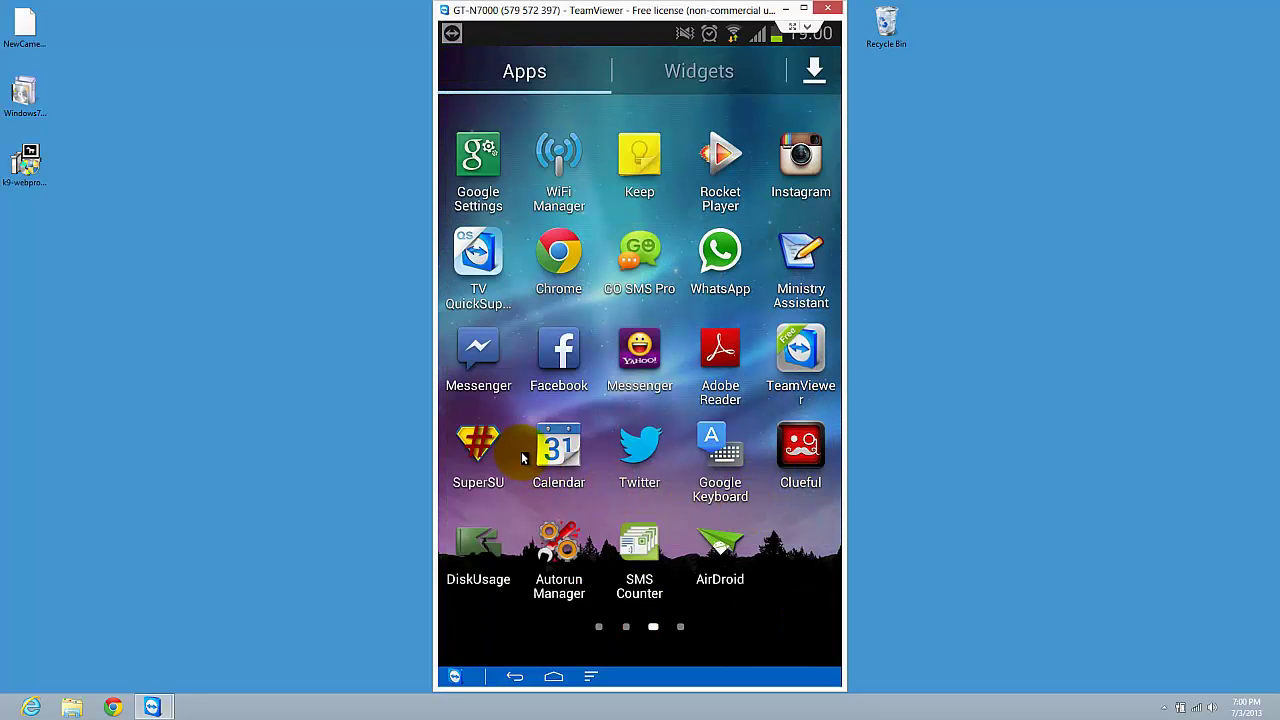
pyautogui.moveTo(520, 452); pyautogui.dragTo(692, 458)
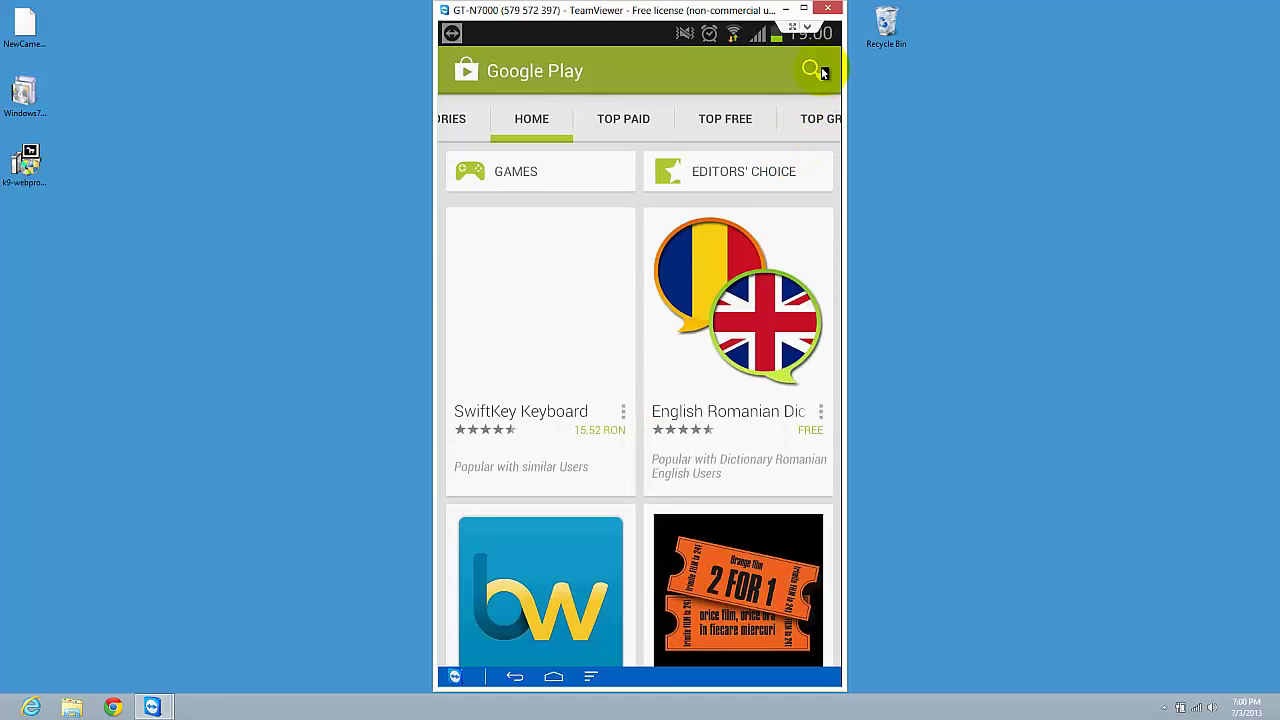
# Search the store for 'skype' and install Skype - free IM & video calls, accepting its permissions.
pyautogui.click(816, 70)
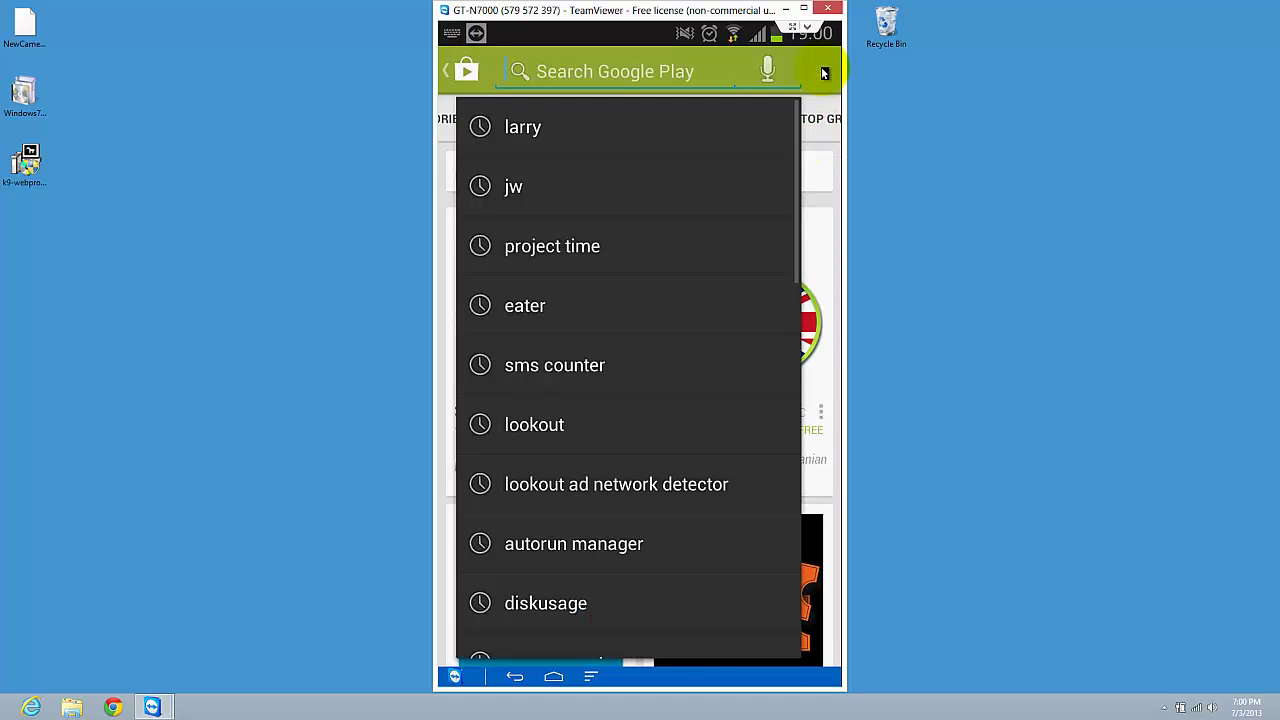
pyautogui.write('skype')
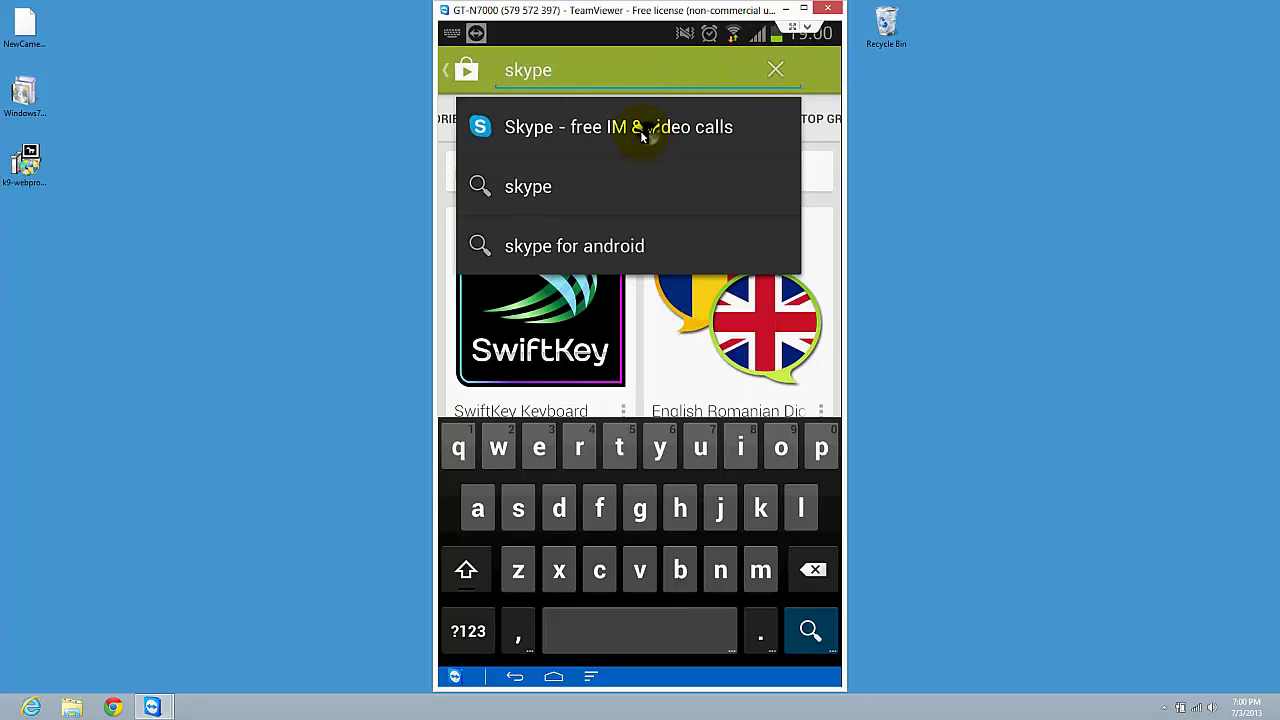
pyautogui.click(642, 135)
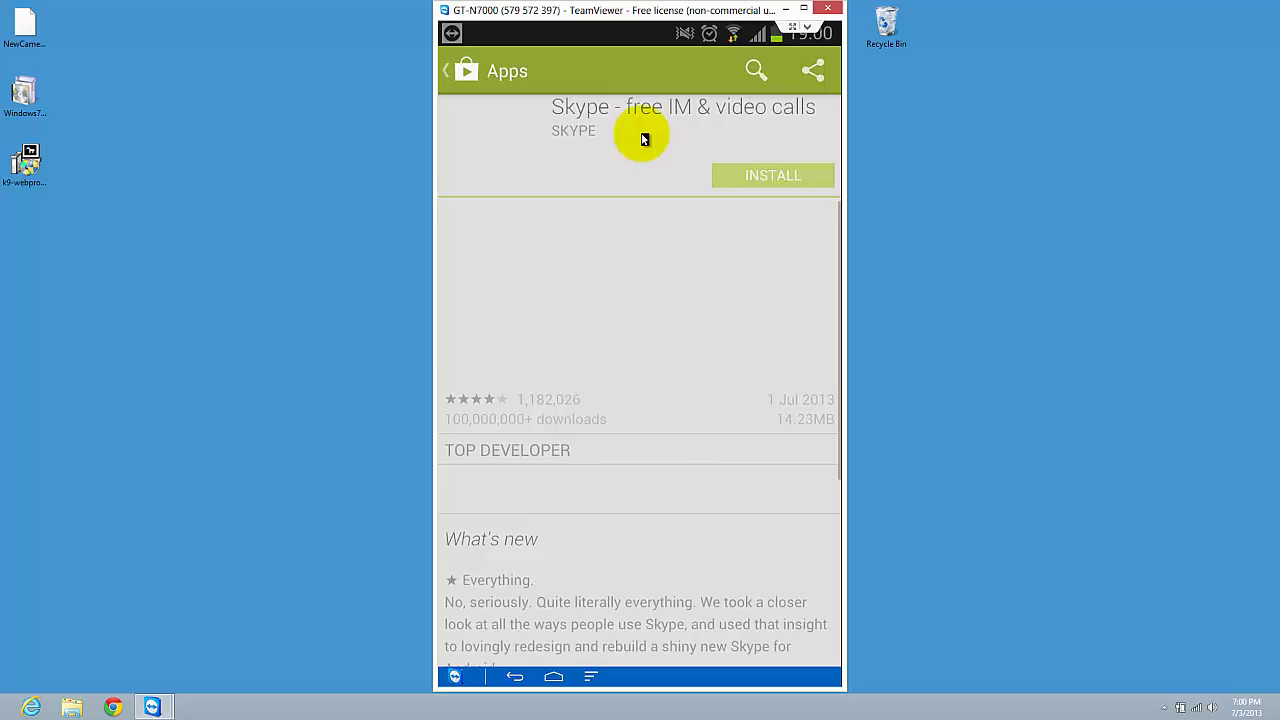
pyautogui.click(769, 181)
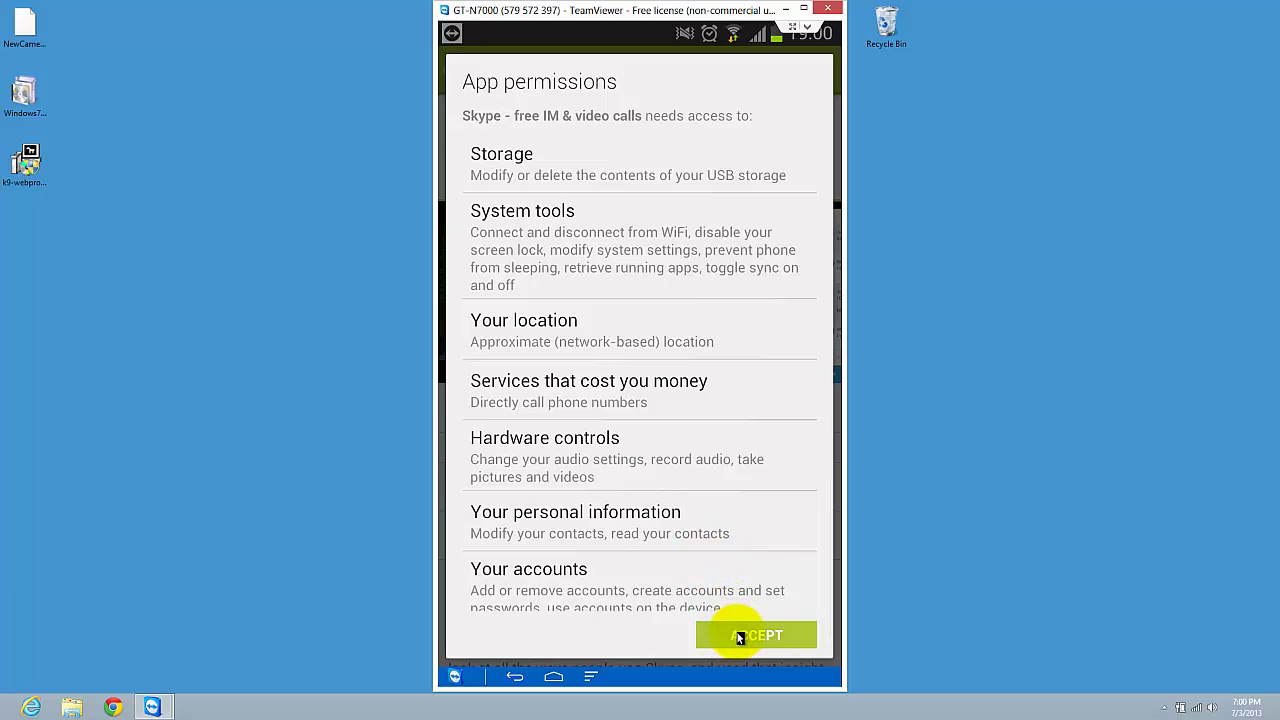
pyautogui.click(740, 636)
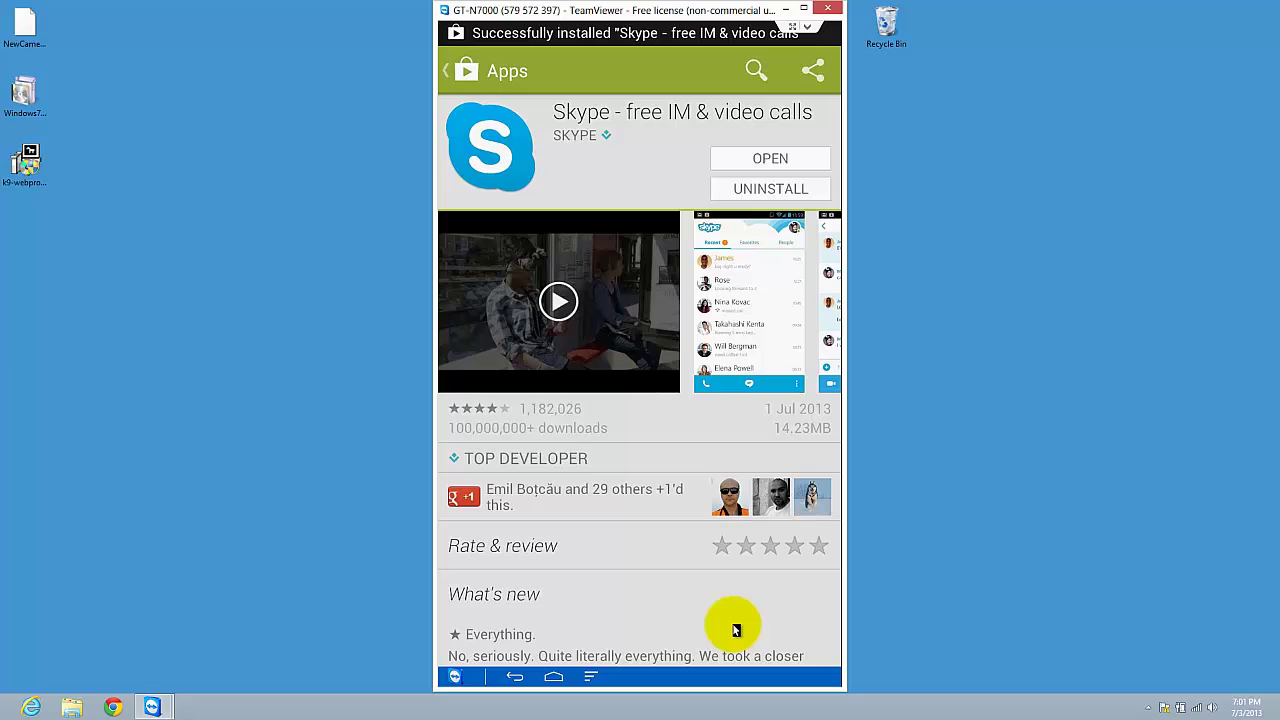
# Once the download finishes, launch the newly installed Skype from its store page.
pyautogui.click(789, 160)
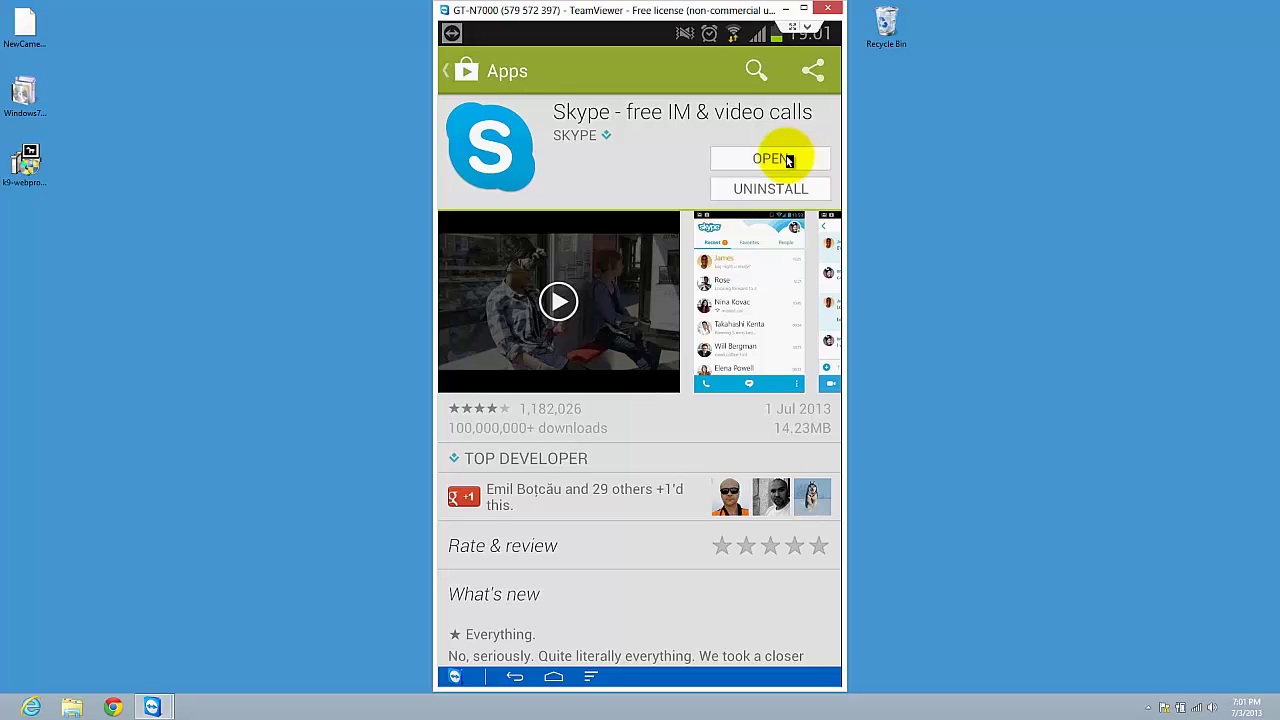
pyautogui.click(767, 158)
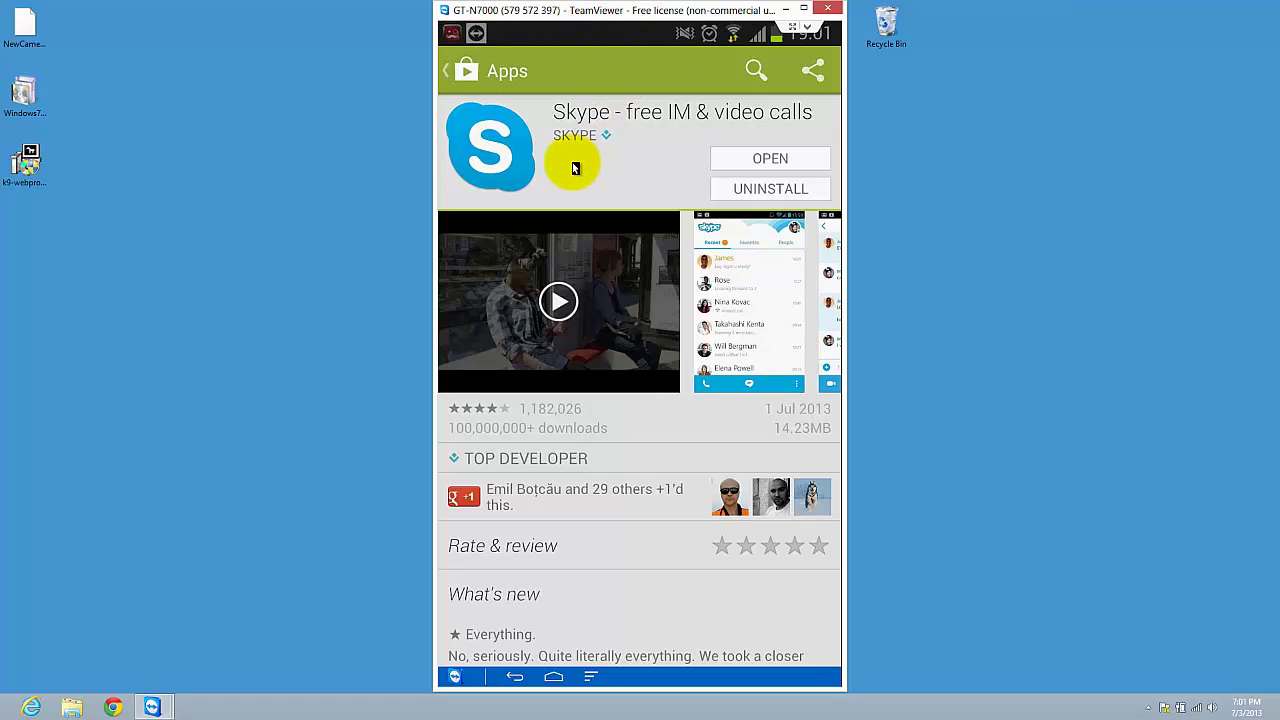
# Open Skype and sign in with the account's Skype Name and password.
pyautogui.click(771, 163)
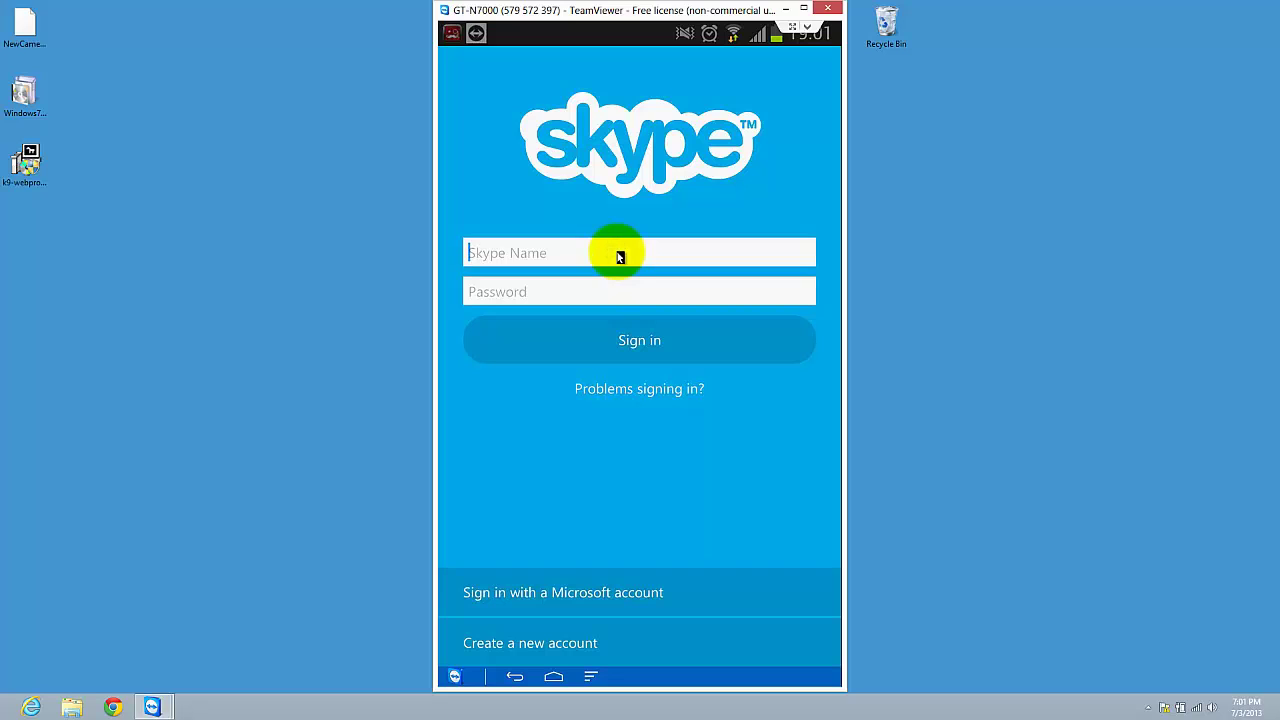
pyautogui.click(619, 257)
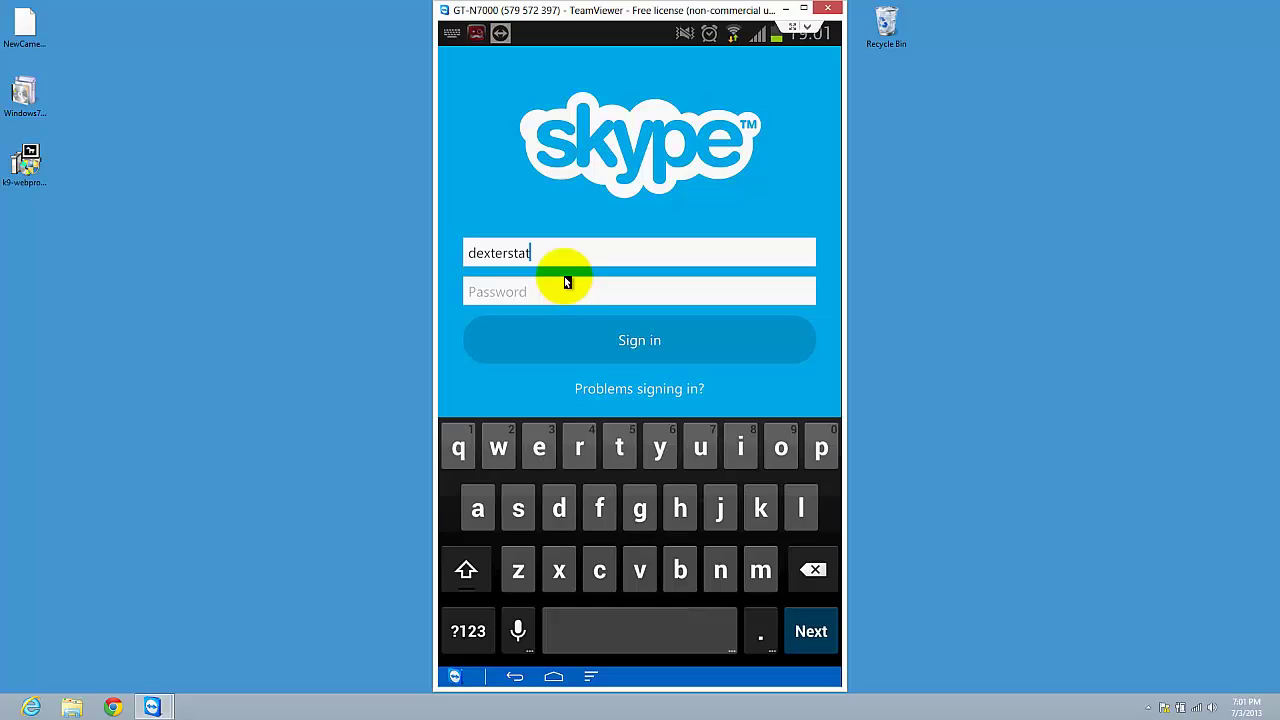
pyautogui.click(563, 289)
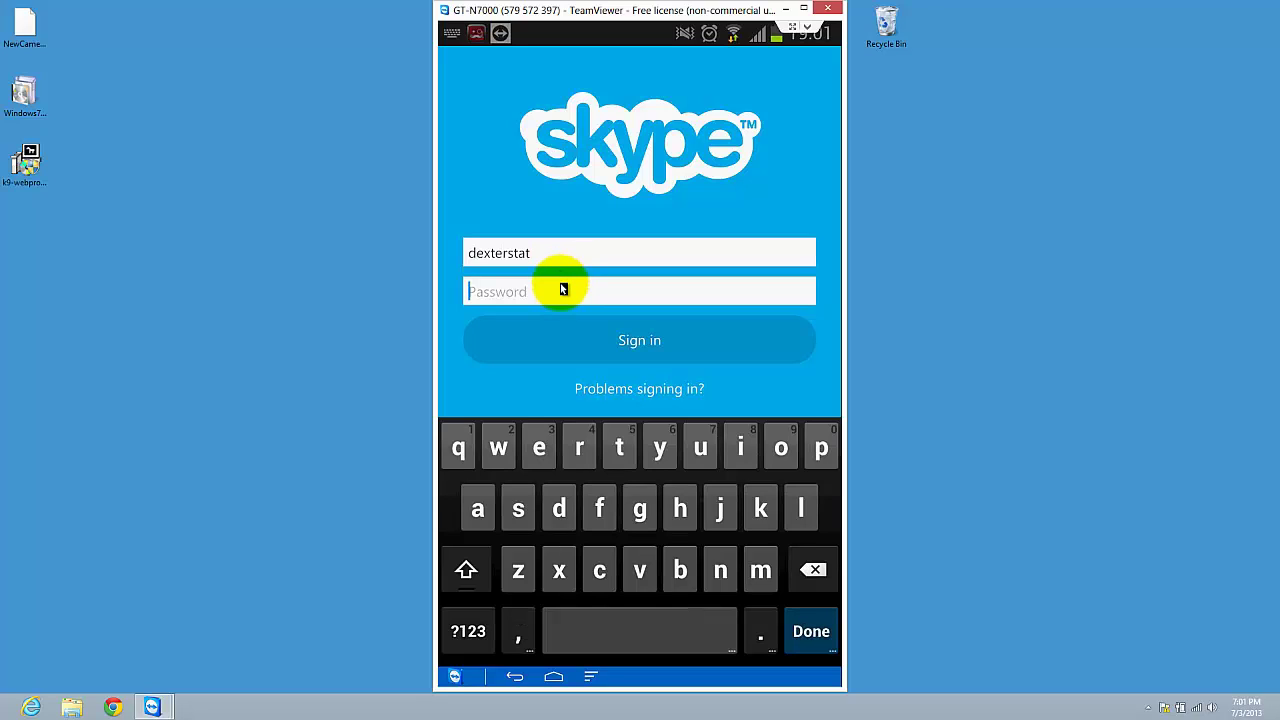
pyautogui.click(627, 340)
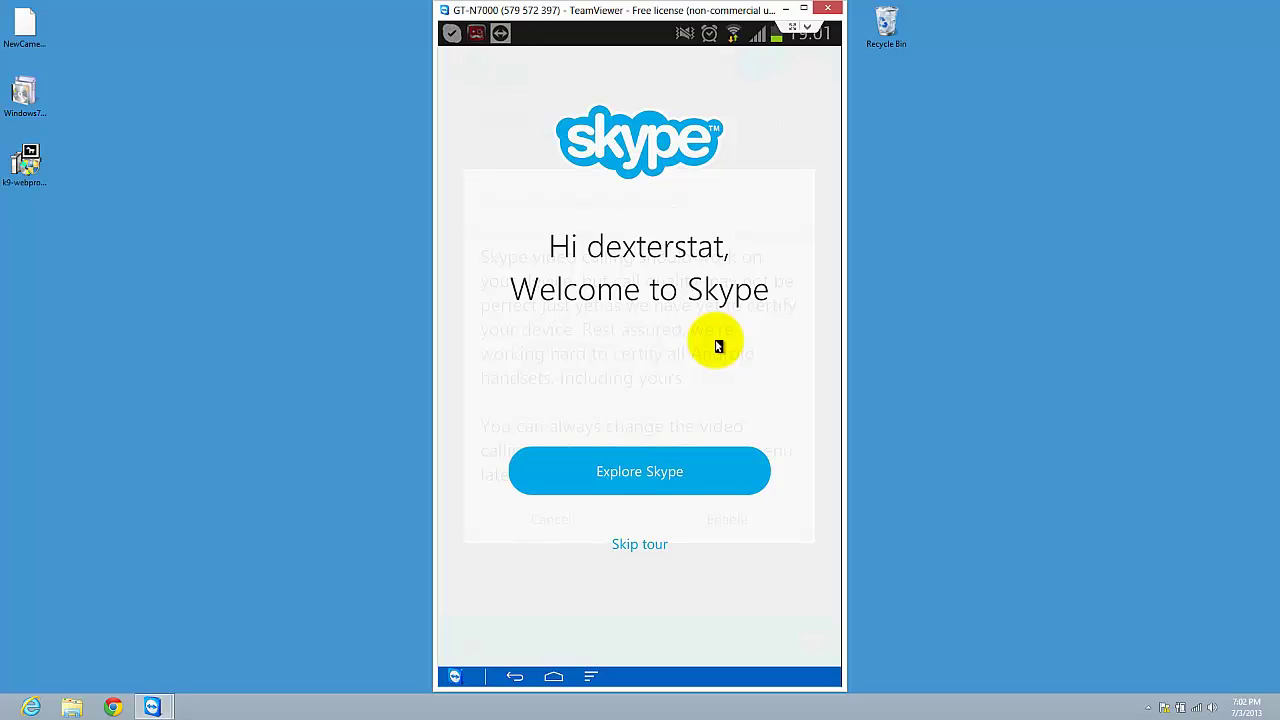
# Go through Explore Skype and Get started, then enable Skype video calls.
pyautogui.click(743, 470)
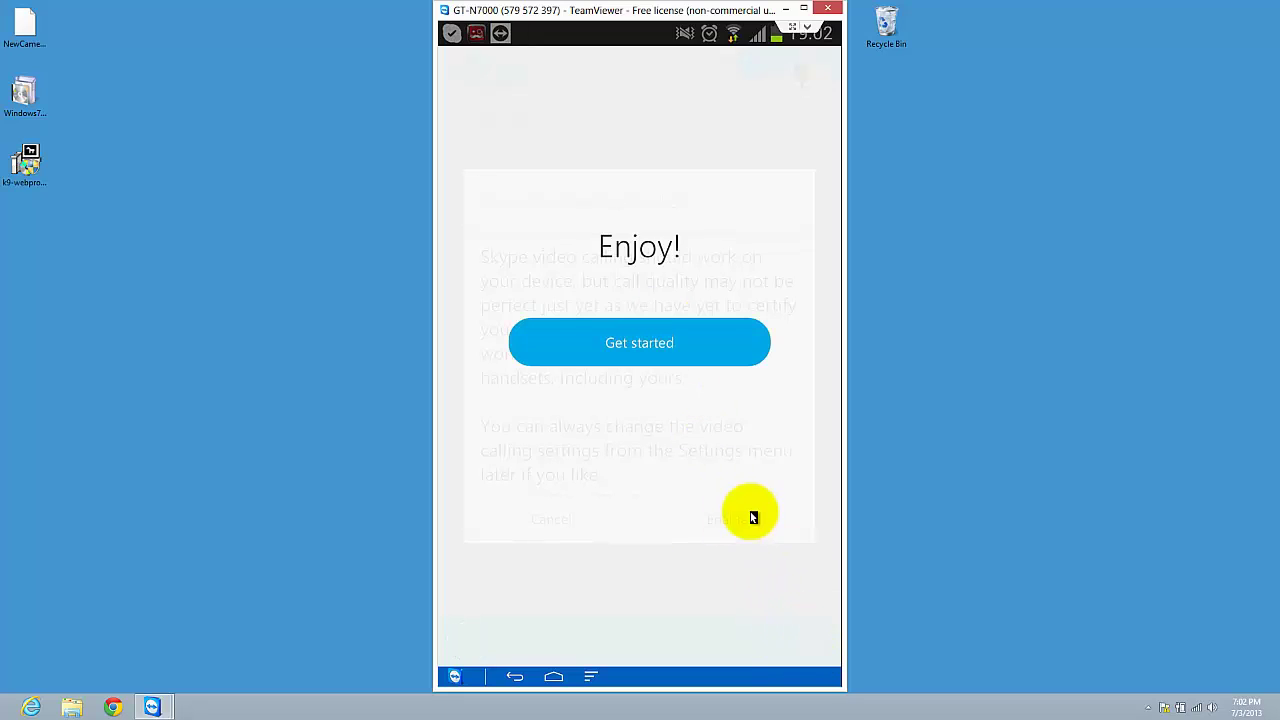
pyautogui.click(658, 339)
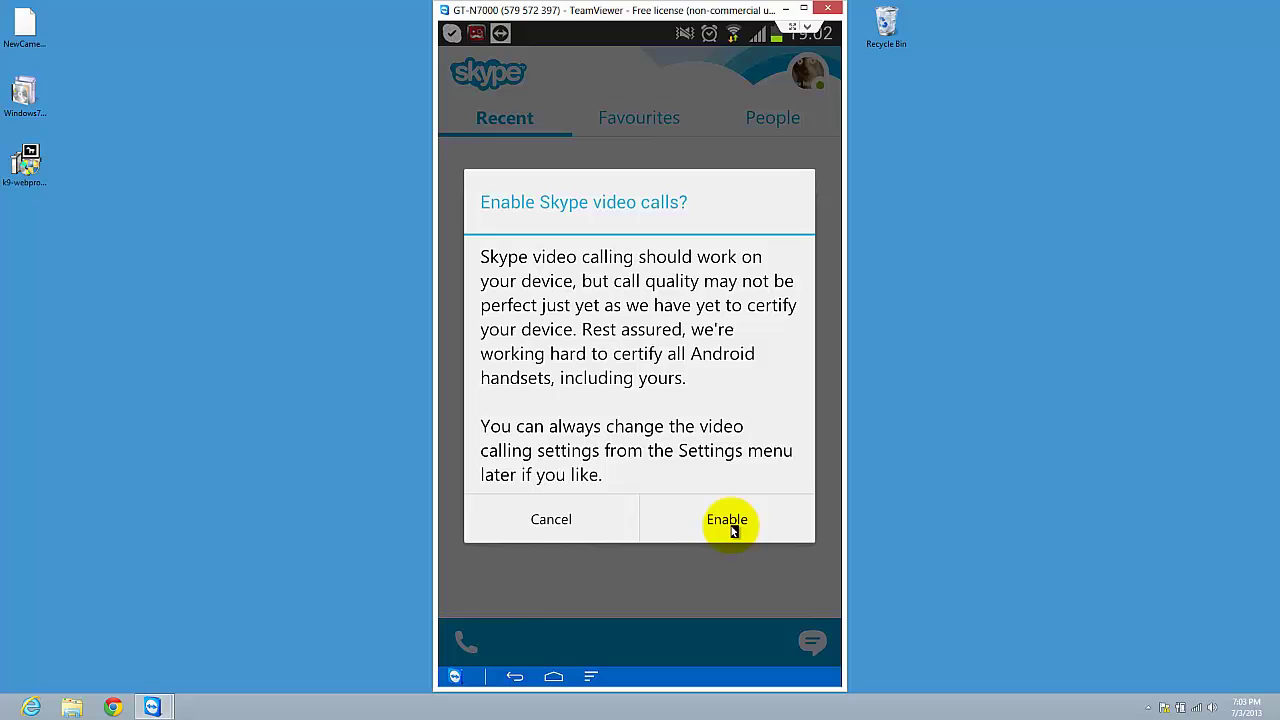
pyautogui.click(731, 526)
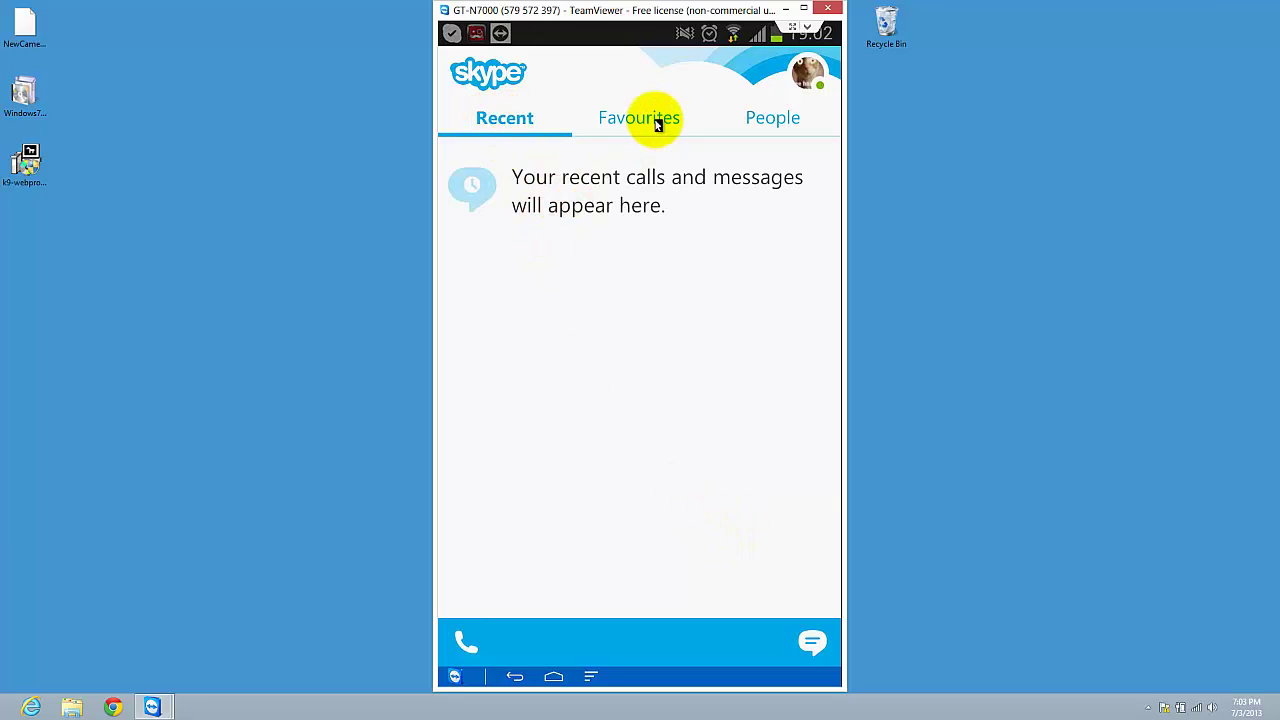
# In People, set the contact filter from All to Available and select an online contact.
pyautogui.click(758, 117)
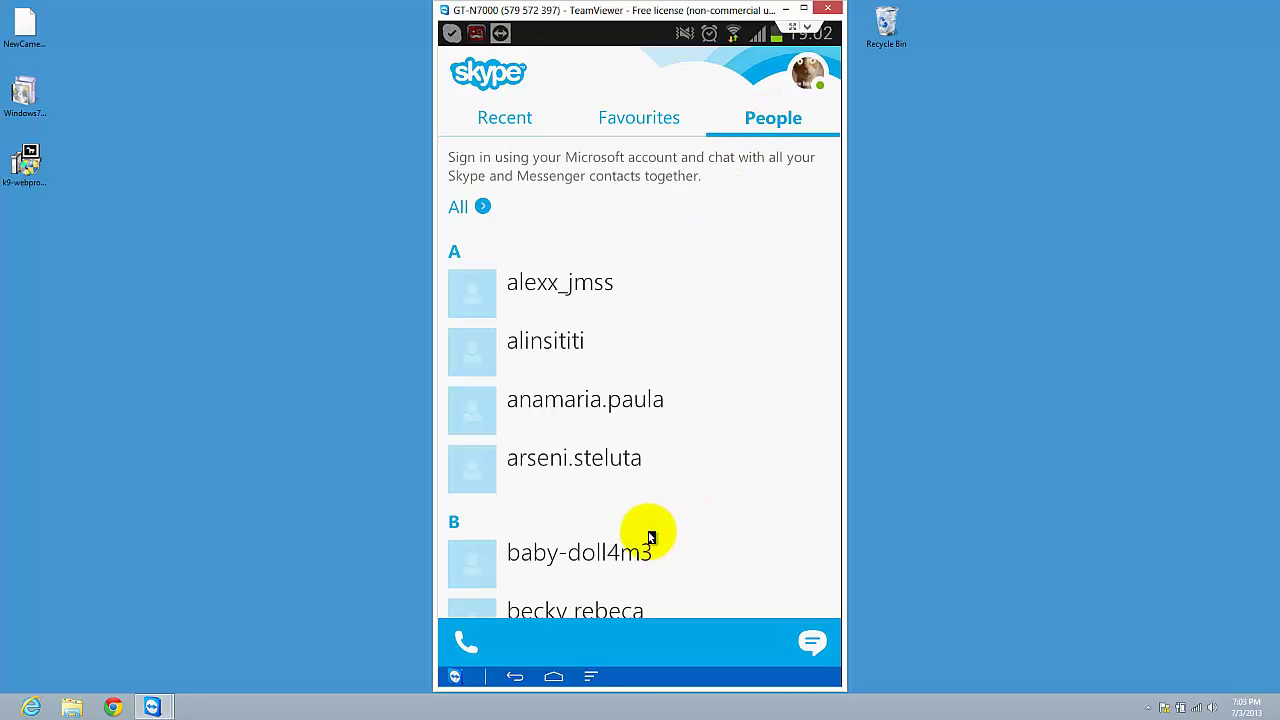
pyautogui.click(486, 208)
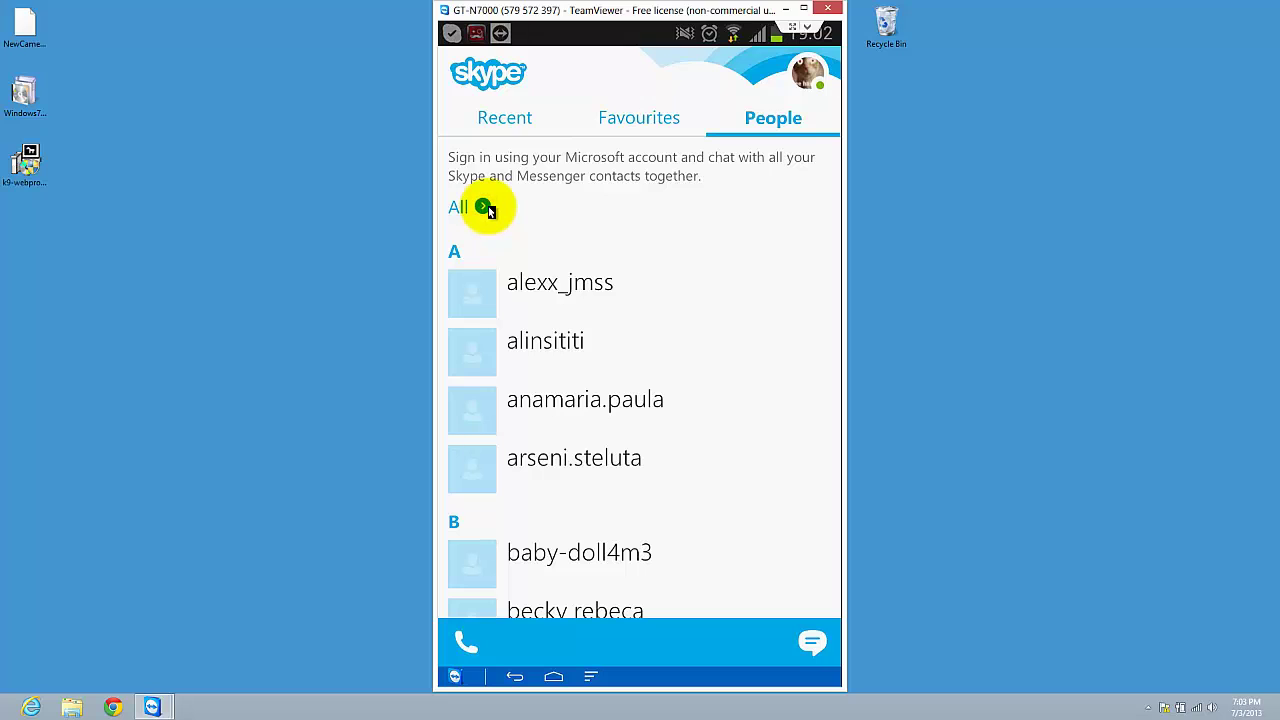
pyautogui.click(479, 258)
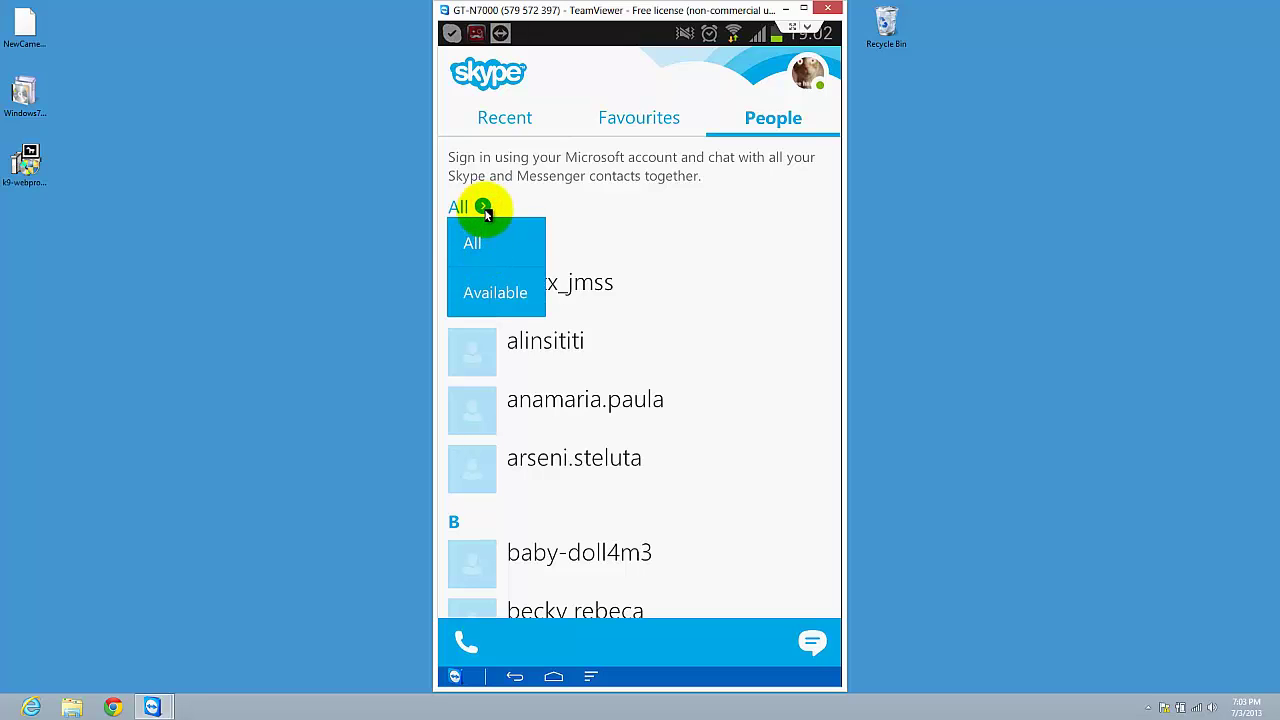
pyautogui.click(506, 303)
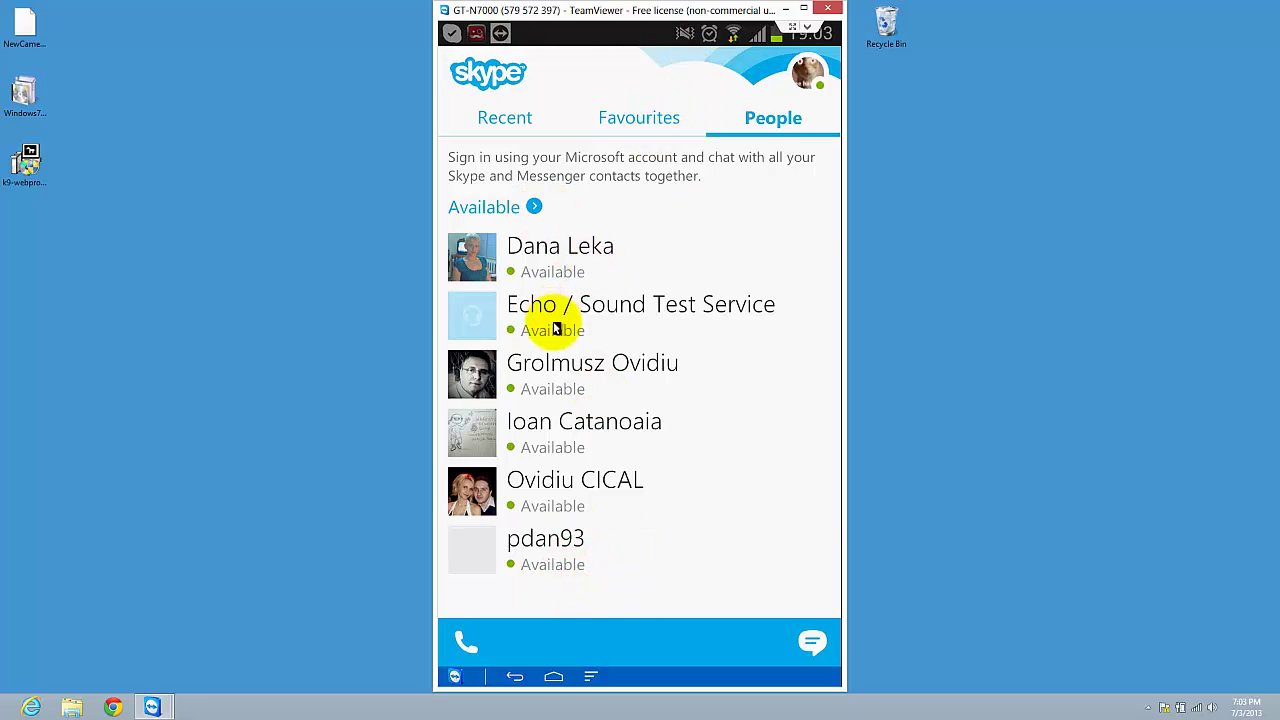
pyautogui.click(566, 372)
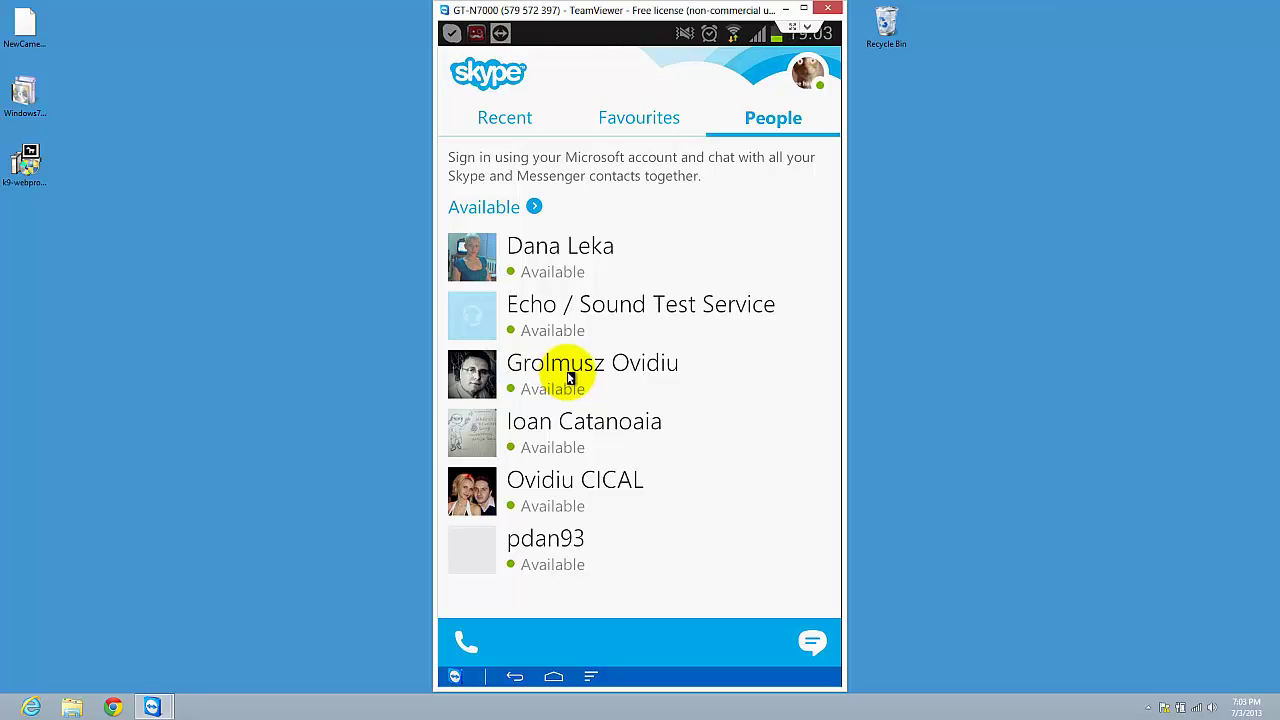
# Open the contact's chat and send 'hi from android' followed by a wink emoticon.
pyautogui.click(568, 372)
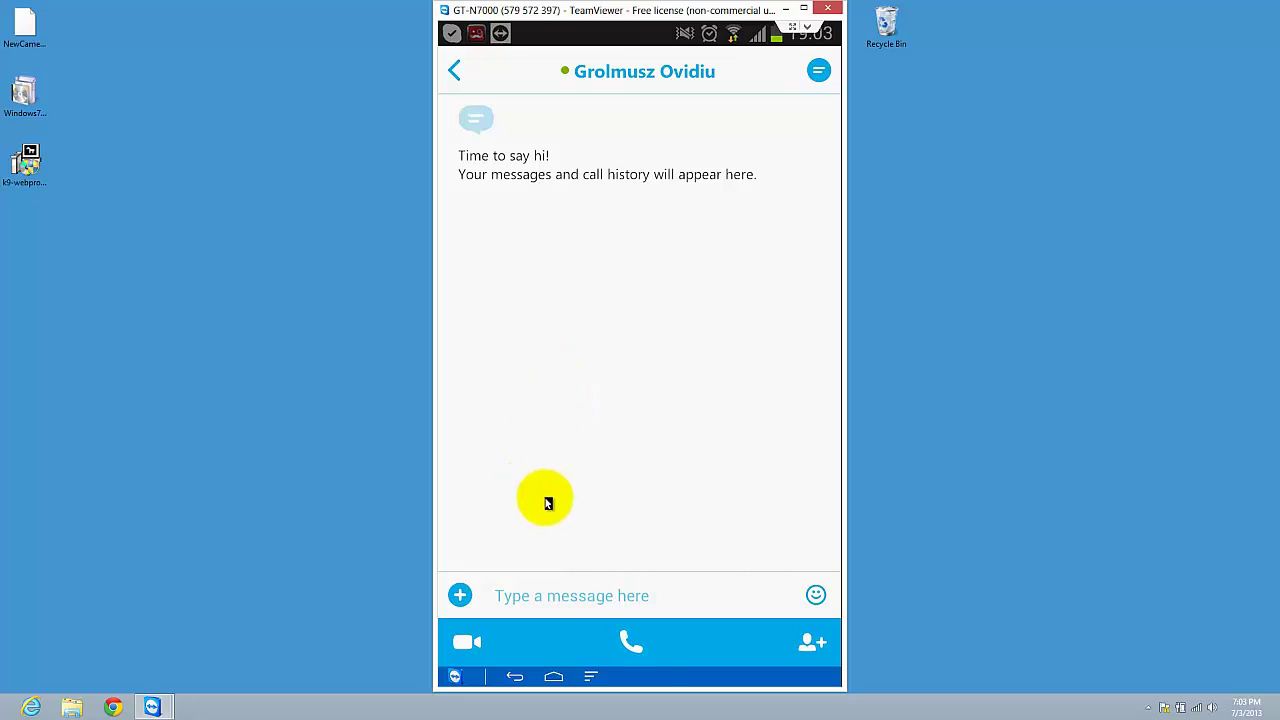
pyautogui.click(474, 650)
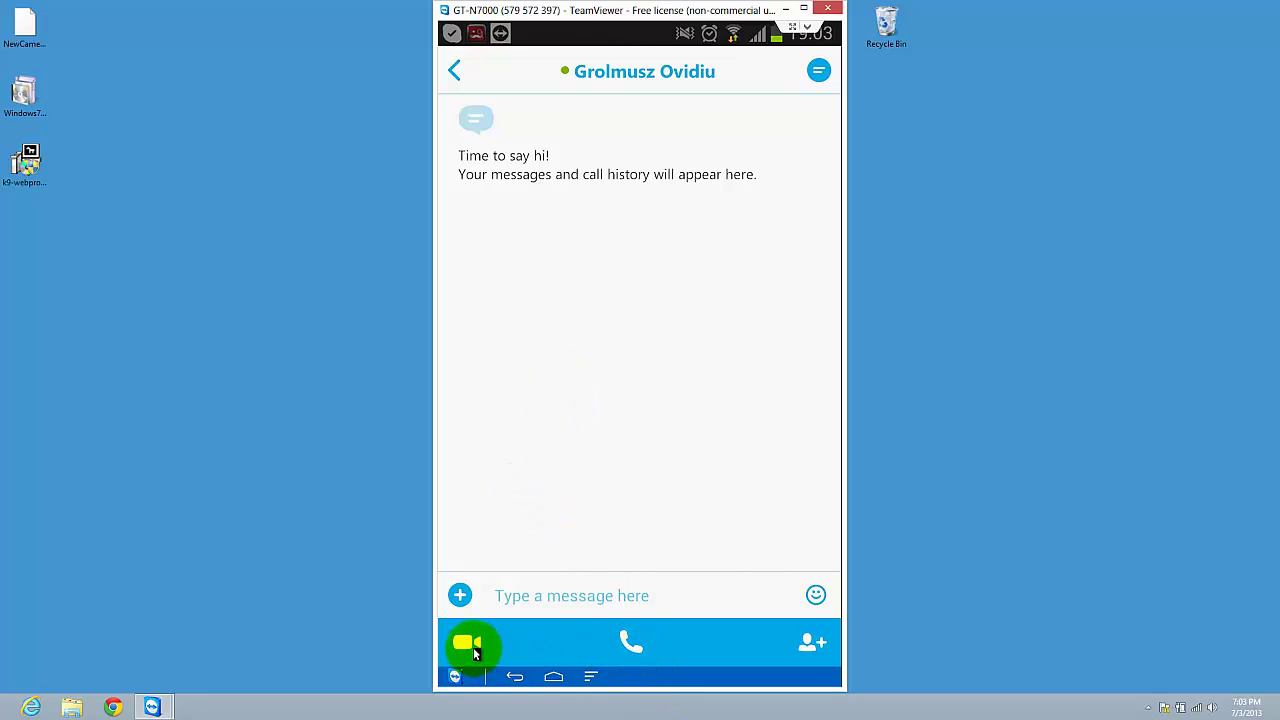
pyautogui.click(606, 600)
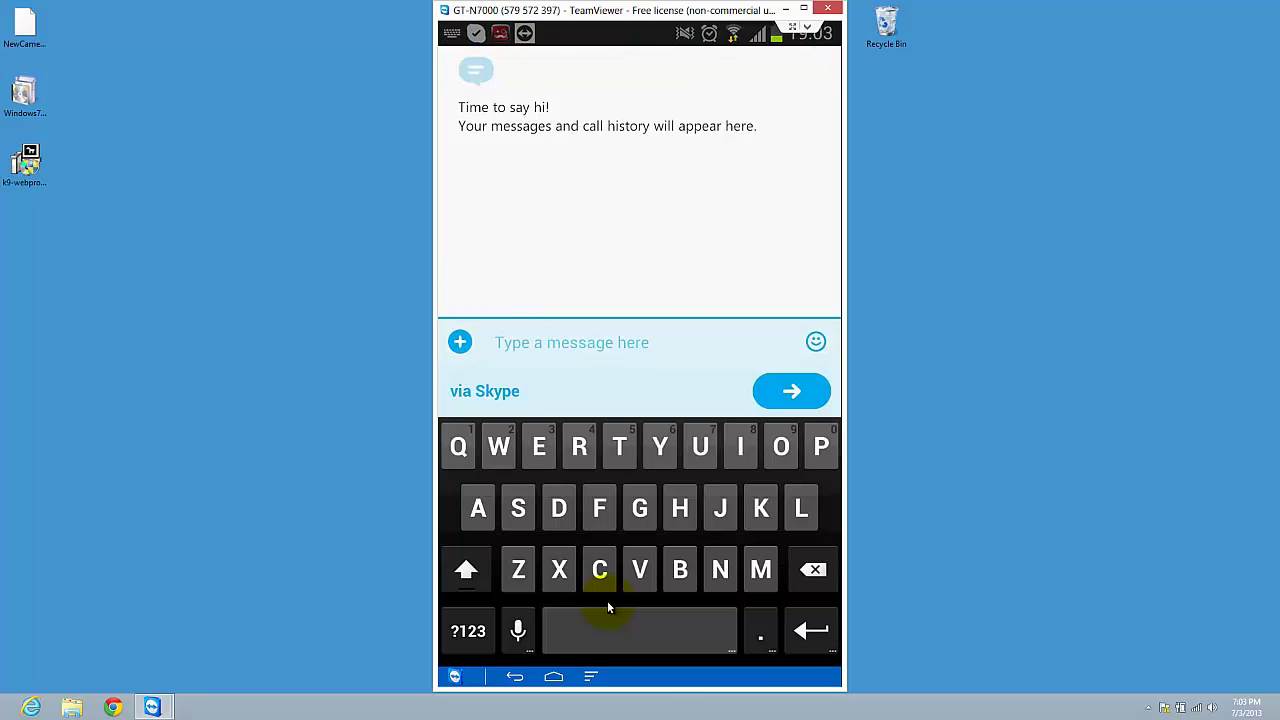
pyautogui.write('hi from android')
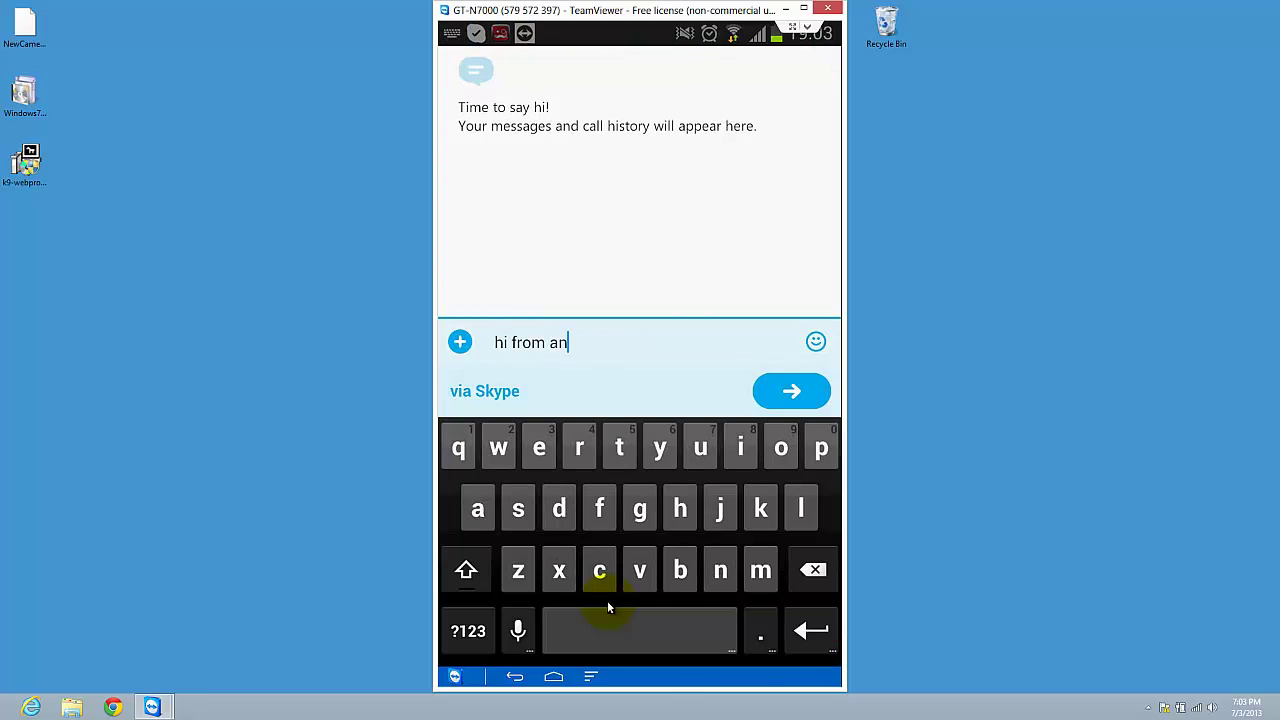
pyautogui.click(816, 343)
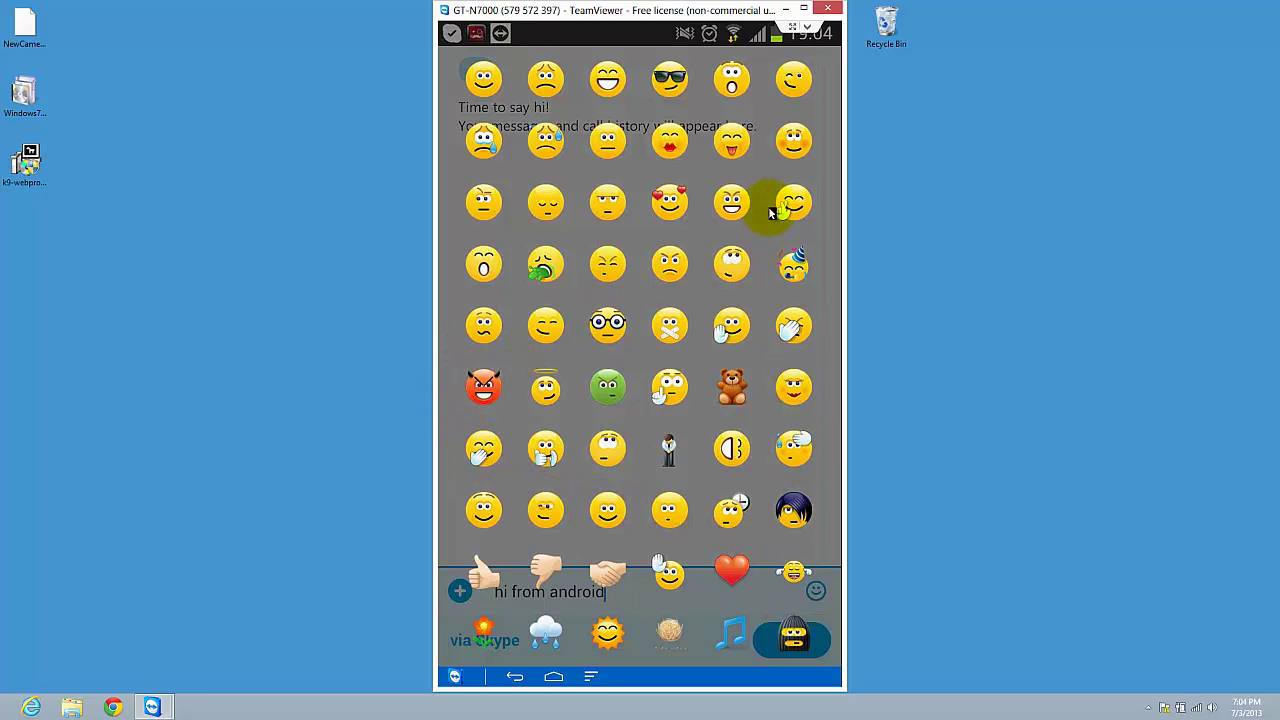
pyautogui.click(806, 80)
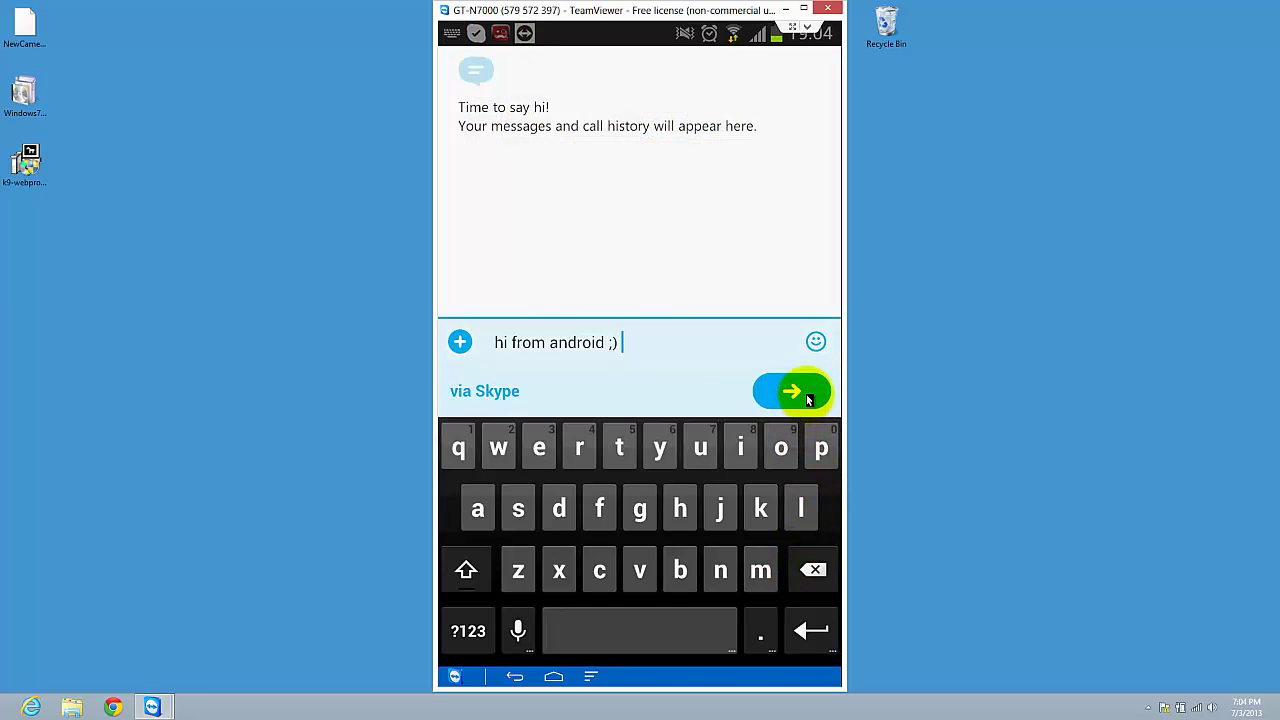
pyautogui.click(808, 400)
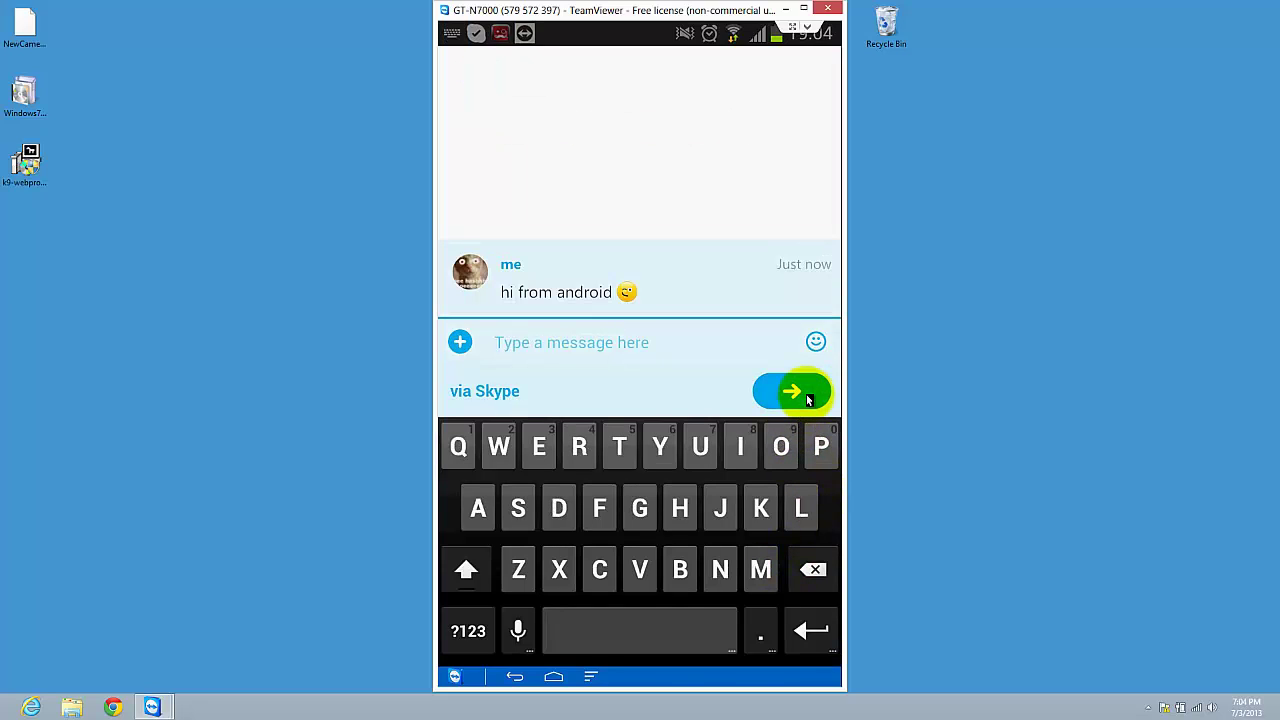